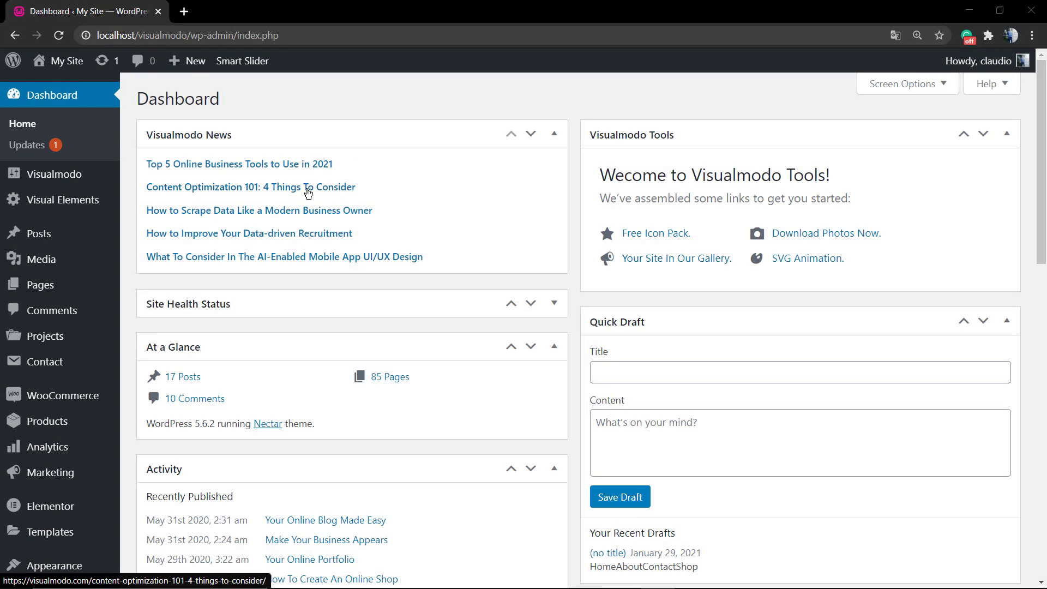
# Open the live site in a new browser tab
pyautogui.moveTo(76, 64)
pyautogui.rightClick(94, 87)
pyautogui.click(99, 97)
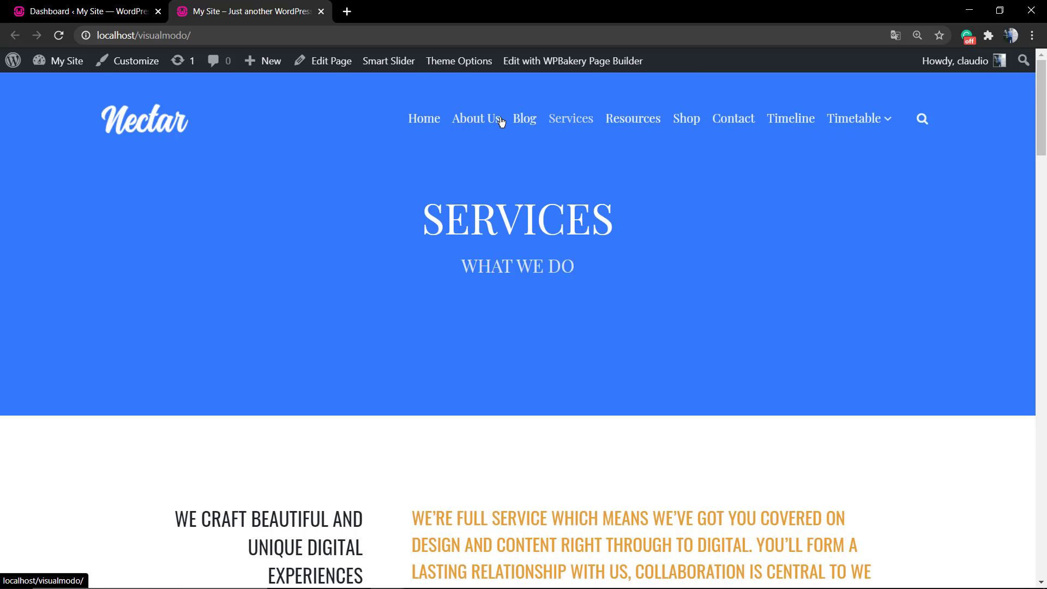
# Return to the Dashboard and go to Appearance > Menus
pyautogui.click(134, 8)
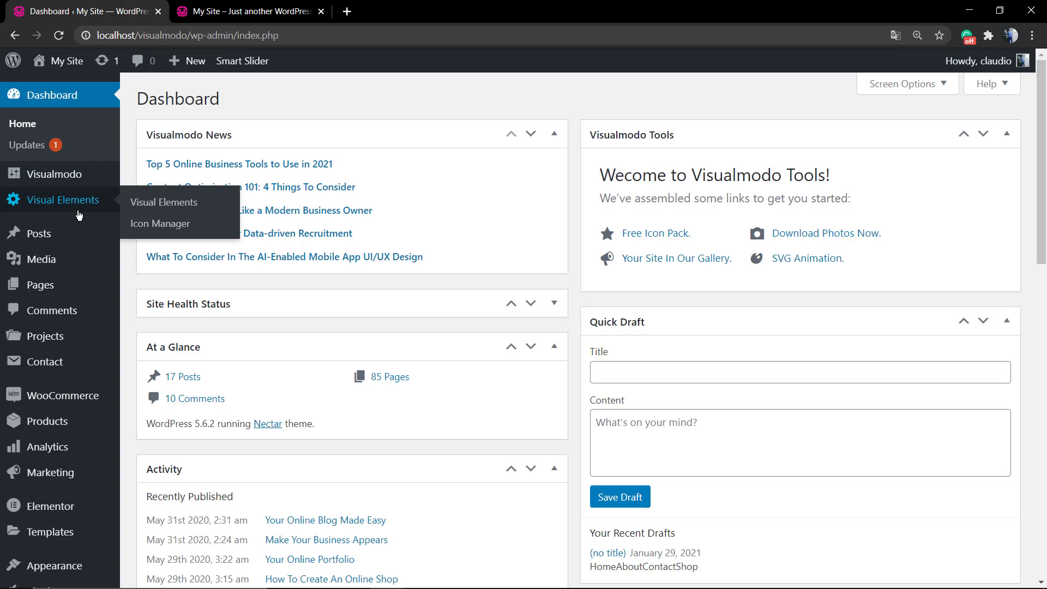
pyautogui.scroll(-2, 82, 284)
pyautogui.moveTo(69, 448)
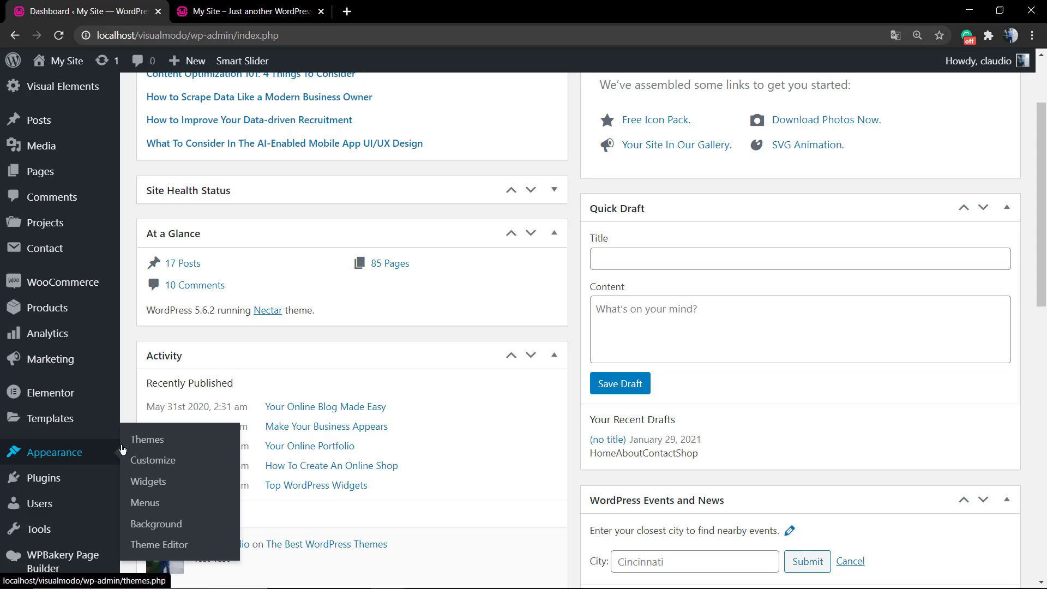
pyautogui.click(171, 505)
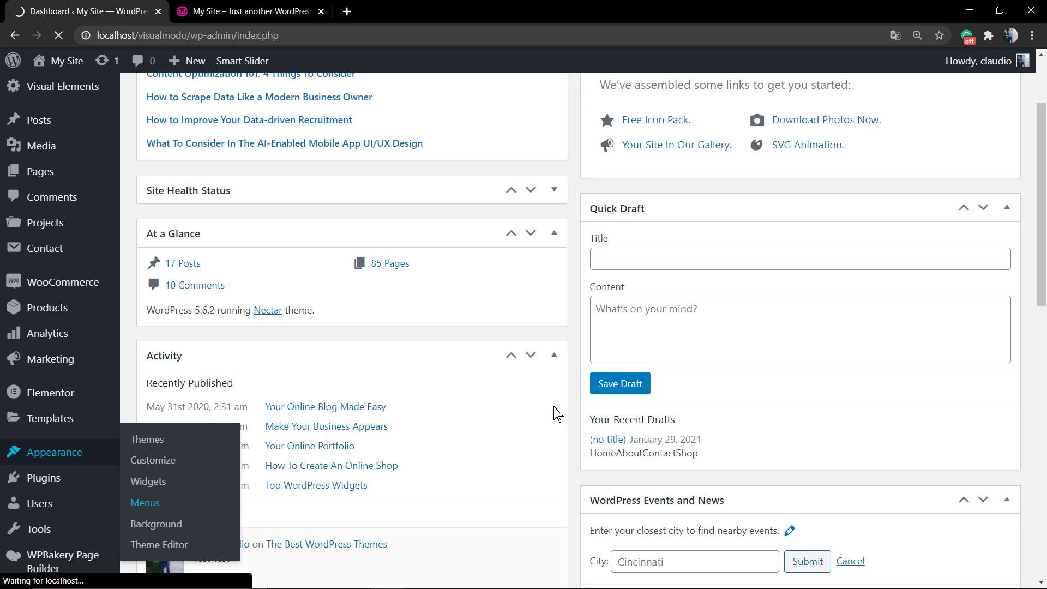
# Expand the Home item's settings and keep Main / mobile as the menu to edit
pyautogui.scroll(-2, 516, 288)
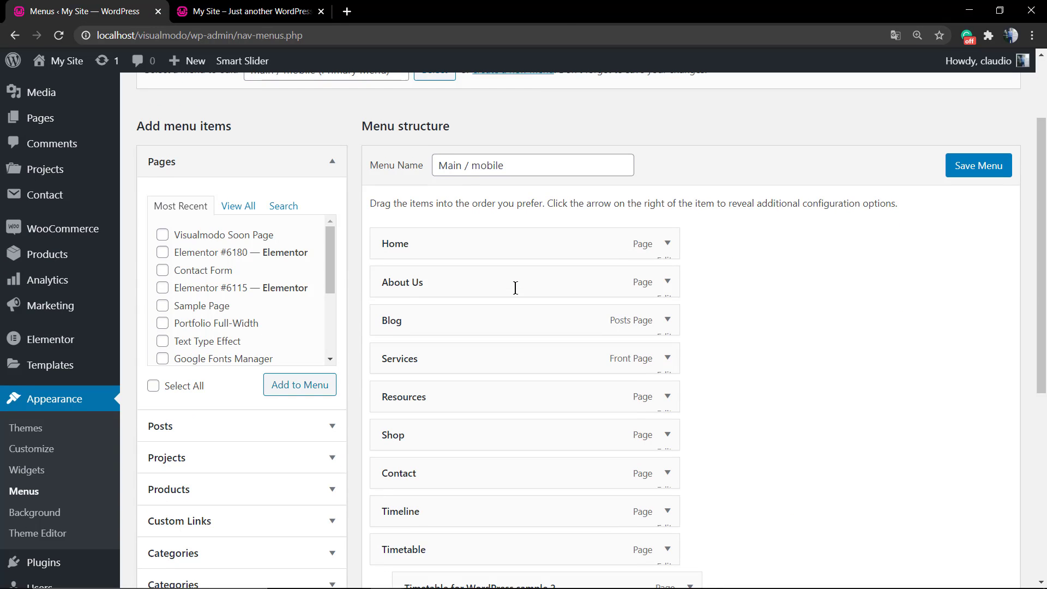
pyautogui.click(666, 244)
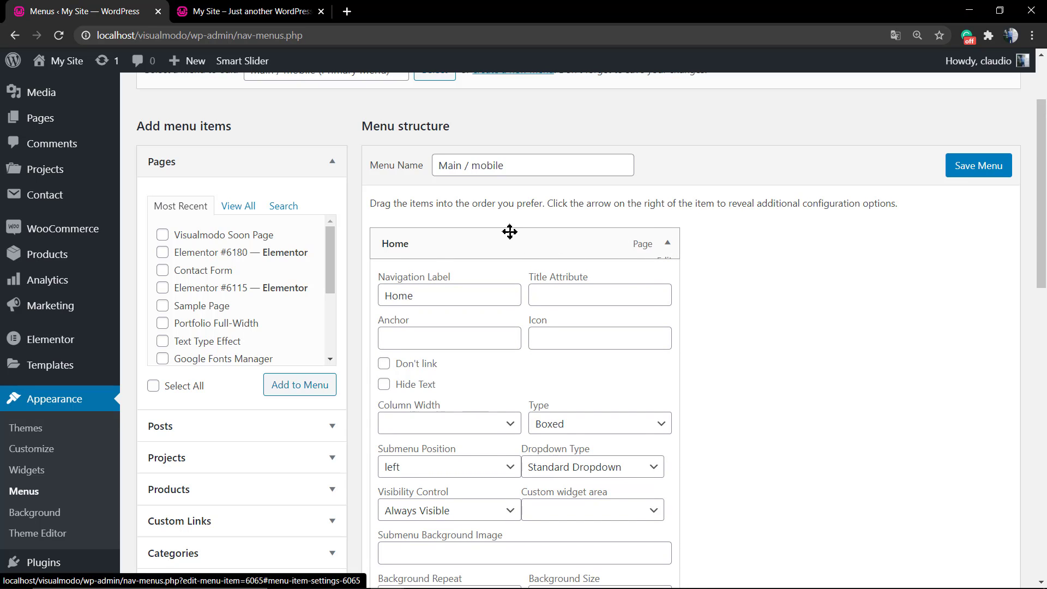
pyautogui.scroll(2, 324, 173)
pyautogui.click(326, 184)
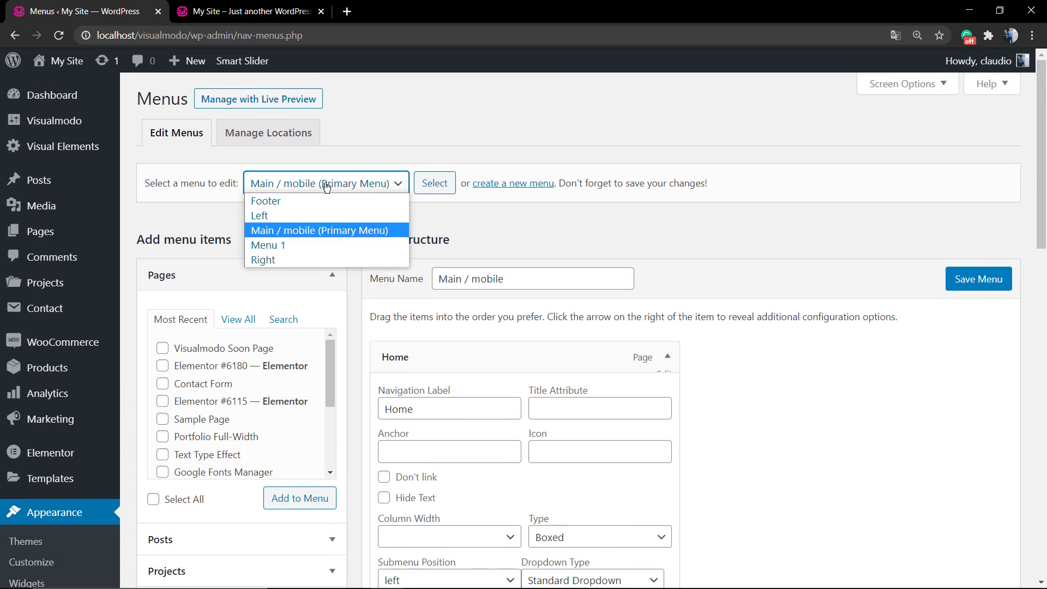
pyautogui.click(327, 184)
pyautogui.scroll(-2, 421, 217)
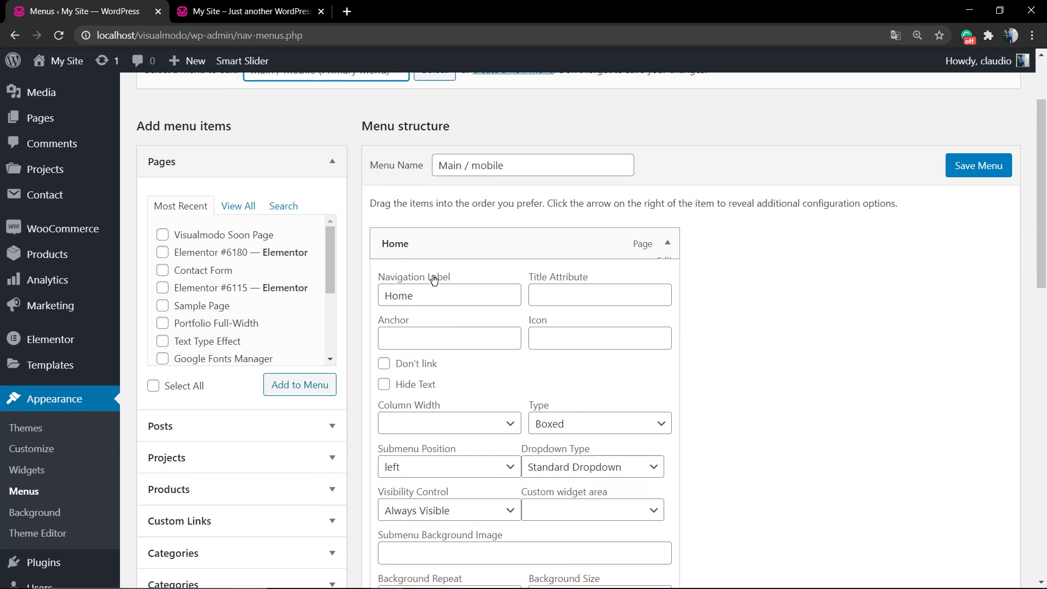
pyautogui.scroll(-4, 585, 288)
pyautogui.scroll(2, 436, 241)
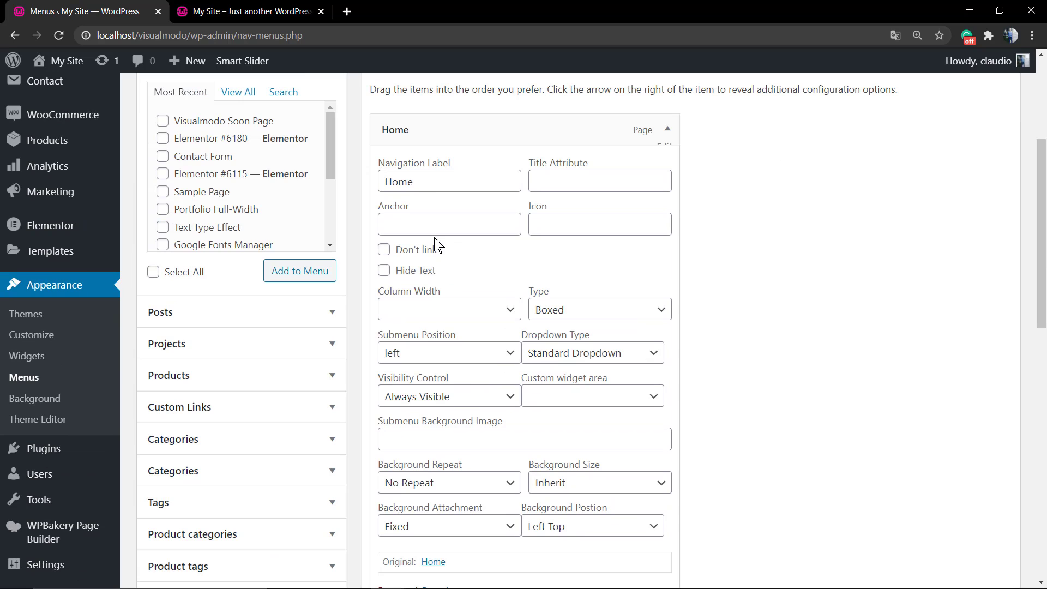
# Review the Home item's settings, leaving its Anchor field unchanged, and return to the top
pyautogui.click(431, 224)
pyautogui.click(572, 270)
pyautogui.scroll(-2, 616, 322)
pyautogui.scroll(-2, 579, 379)
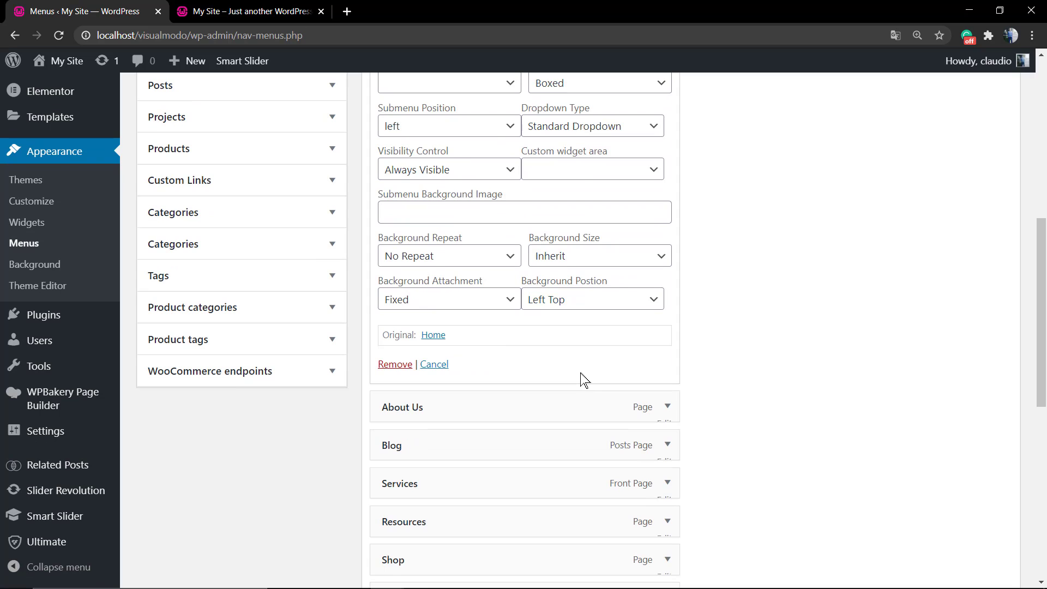
pyautogui.scroll(2, 583, 382)
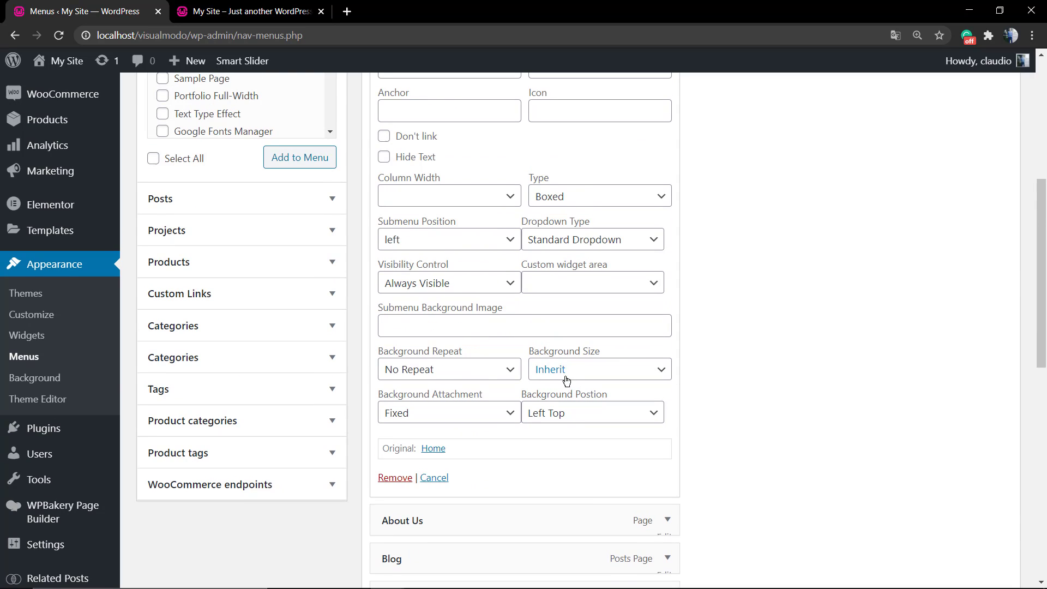
pyautogui.scroll(1, 573, 381)
pyautogui.scroll(3, 565, 377)
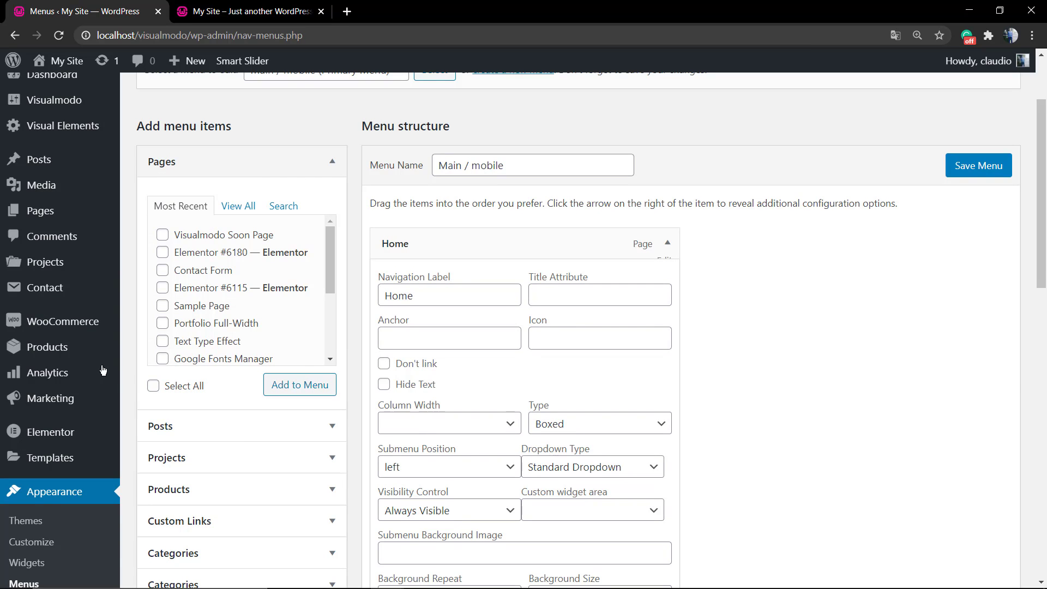
pyautogui.scroll(2, 530, 323)
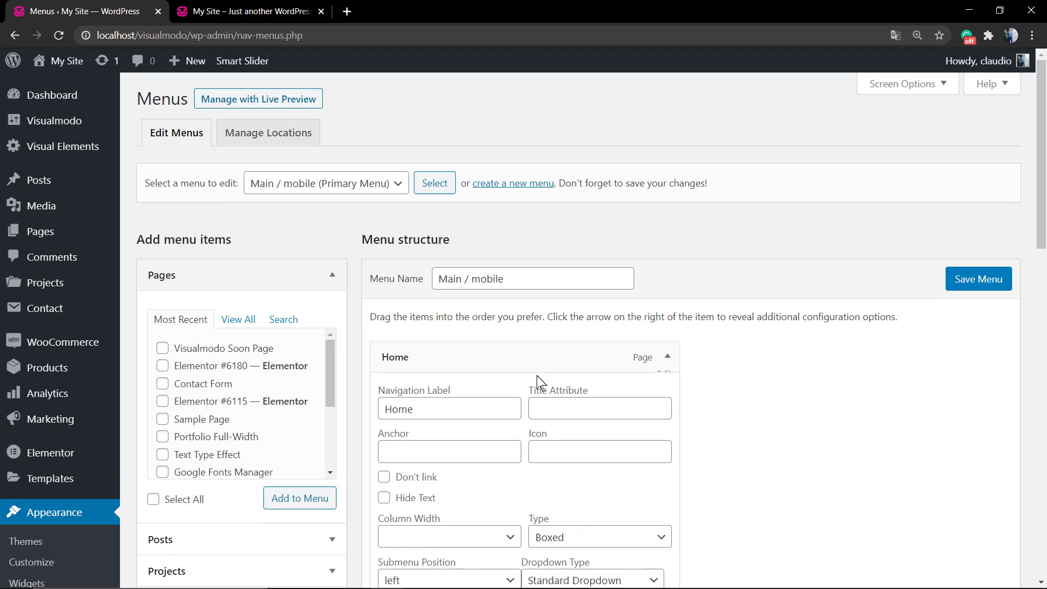
pyautogui.scroll(-6, 539, 382)
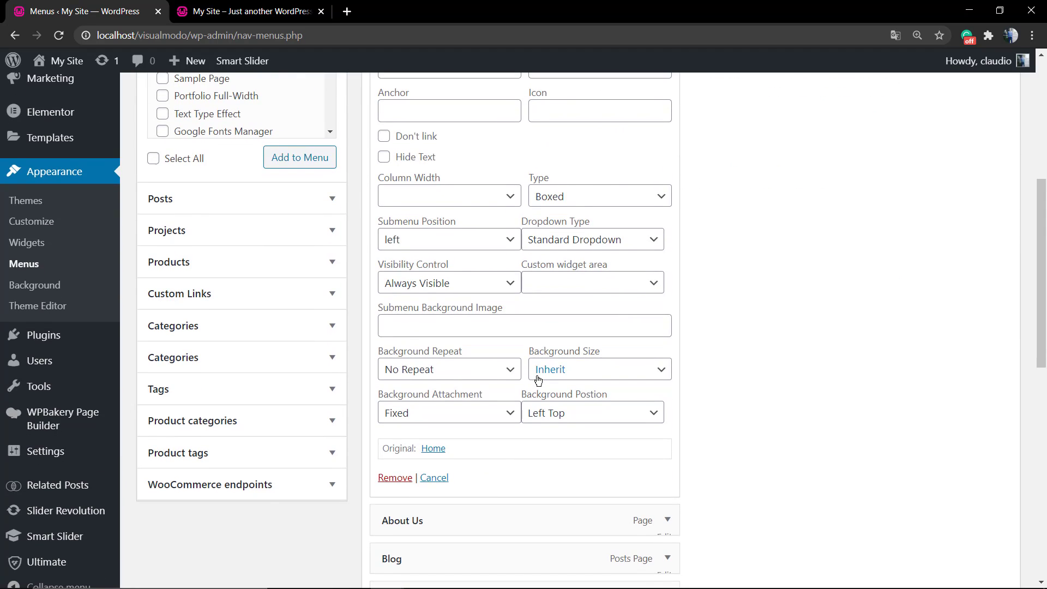
pyautogui.scroll(6, 539, 380)
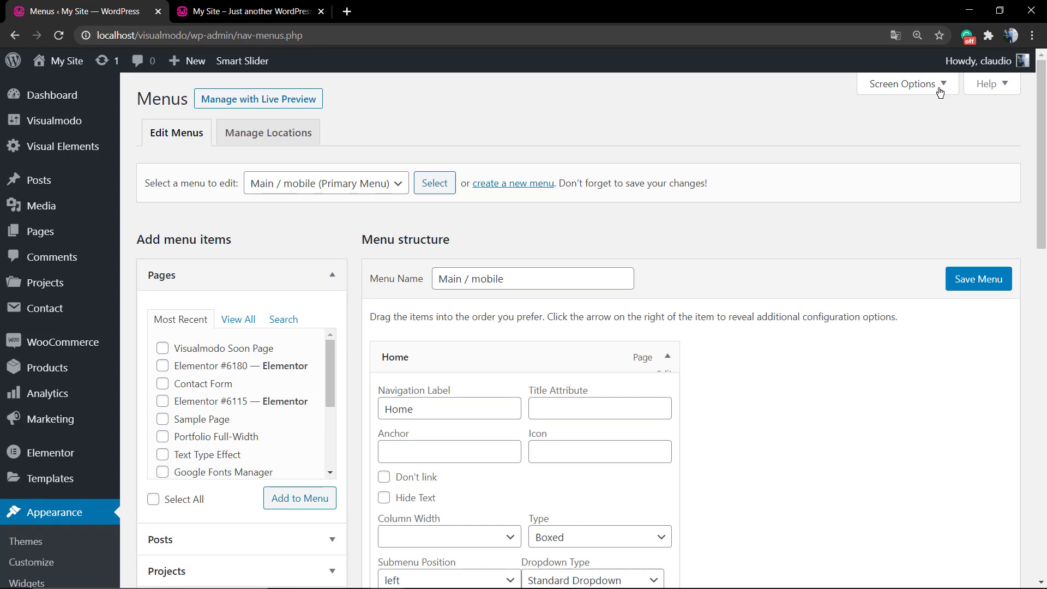
# Show the Menus page's Screen Options panel and read its screen elements explanation
pyautogui.click(945, 87)
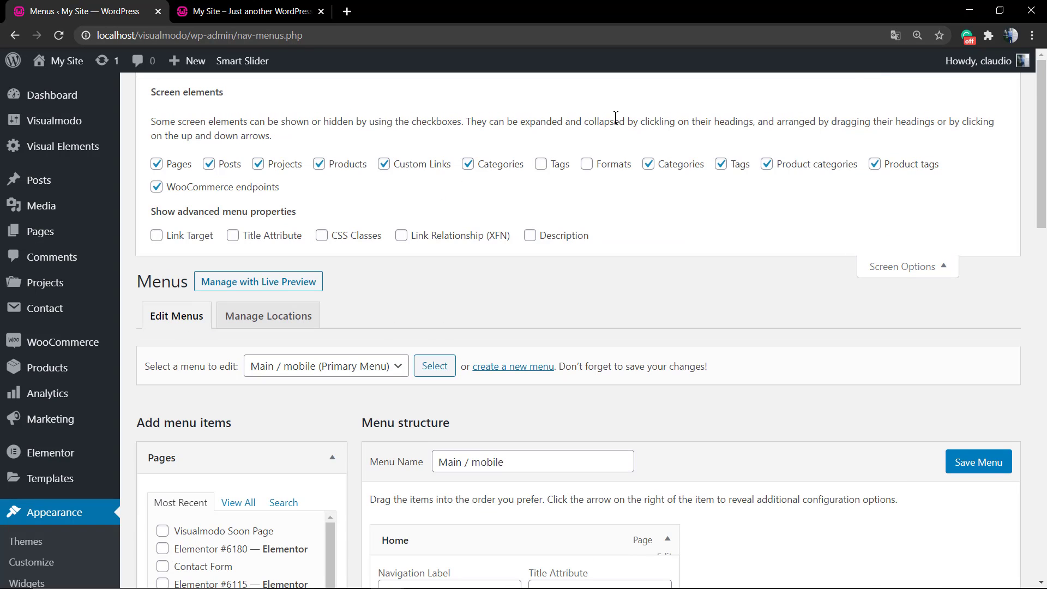
pyautogui.tripleClick(223, 116)
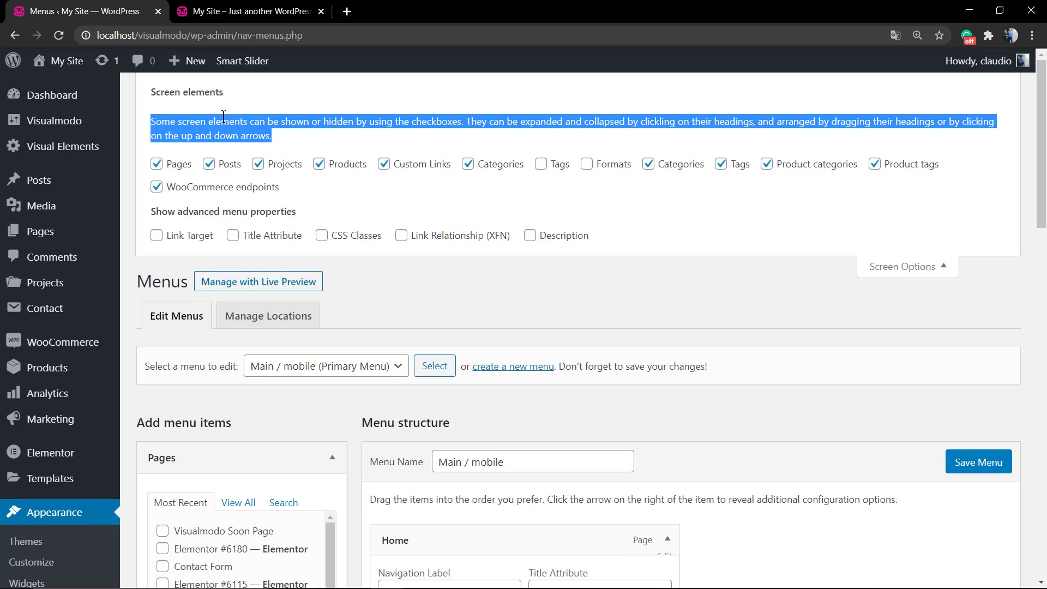
pyautogui.click(232, 116)
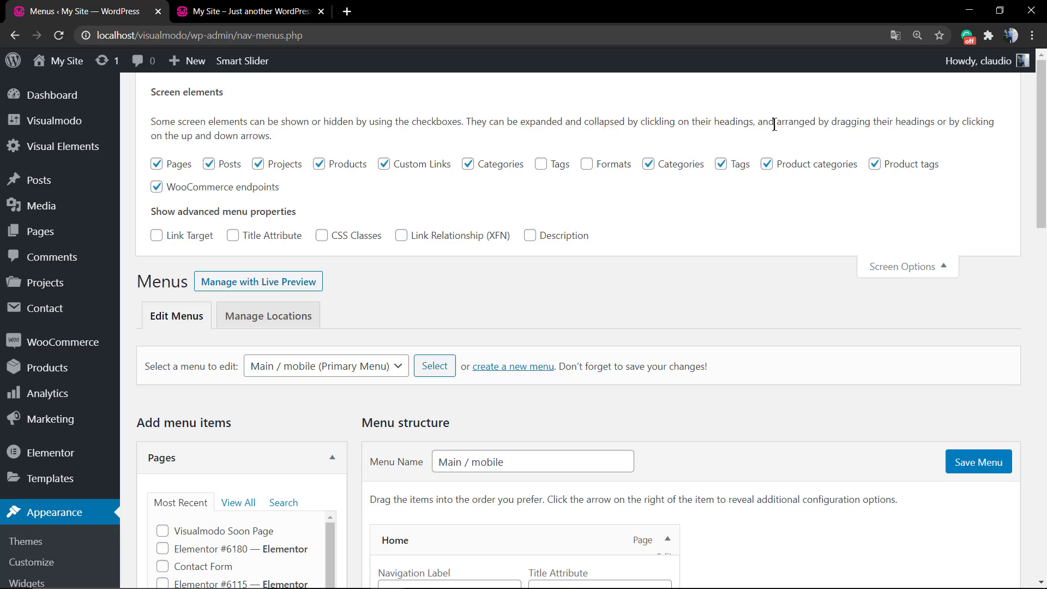
pyautogui.tripleClick(834, 120)
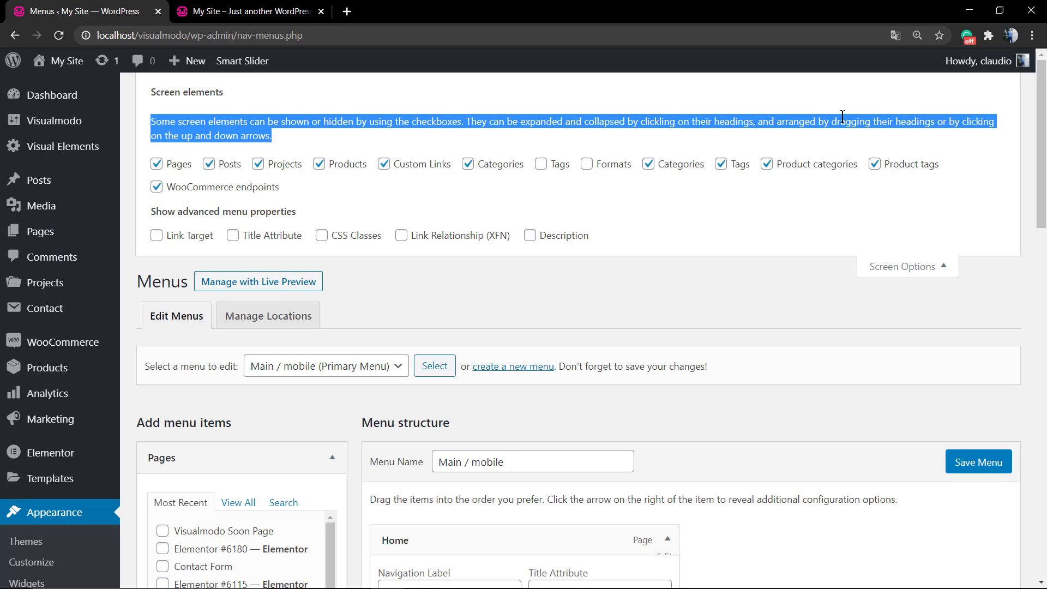
pyautogui.click(484, 103)
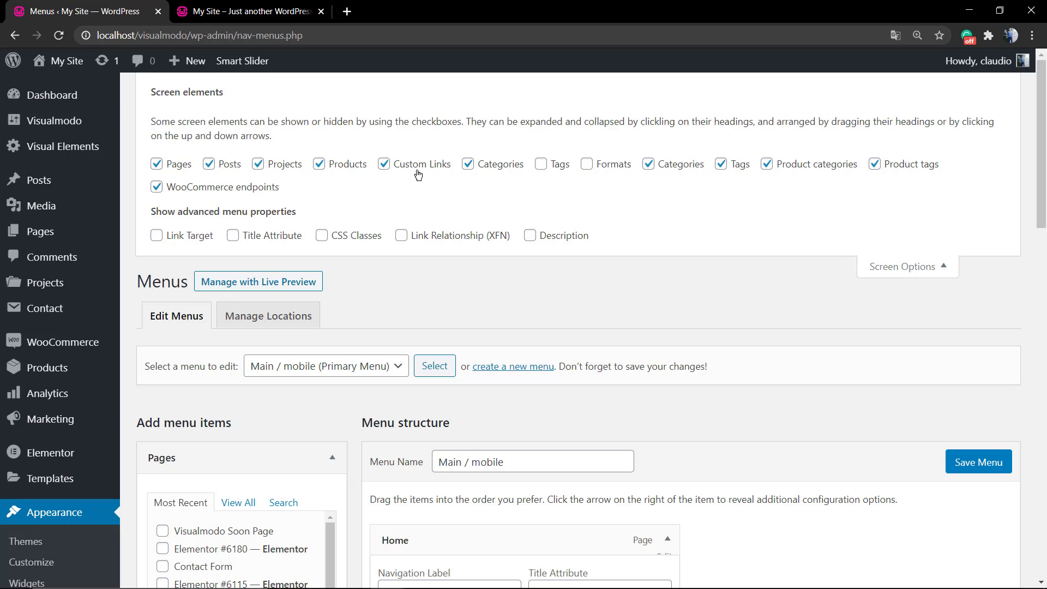
# Enable the Tags and Formats boxes and preview their item lists
pyautogui.click(559, 170)
pyautogui.click(601, 165)
pyautogui.scroll(-4, 320, 180)
pyautogui.scroll(-5, 323, 212)
pyautogui.scroll(-2, 226, 491)
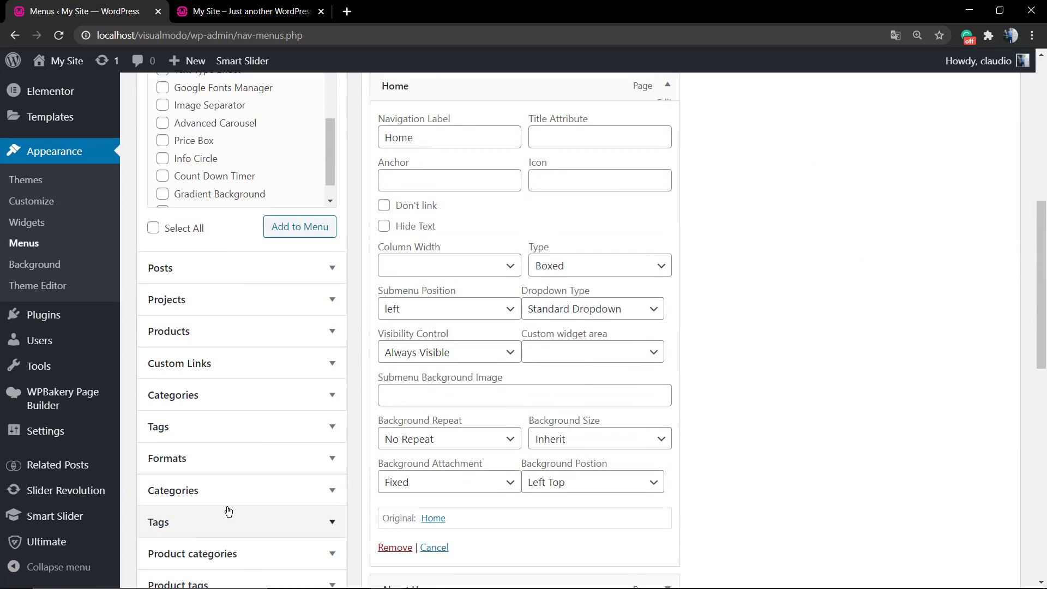
pyautogui.click(187, 428)
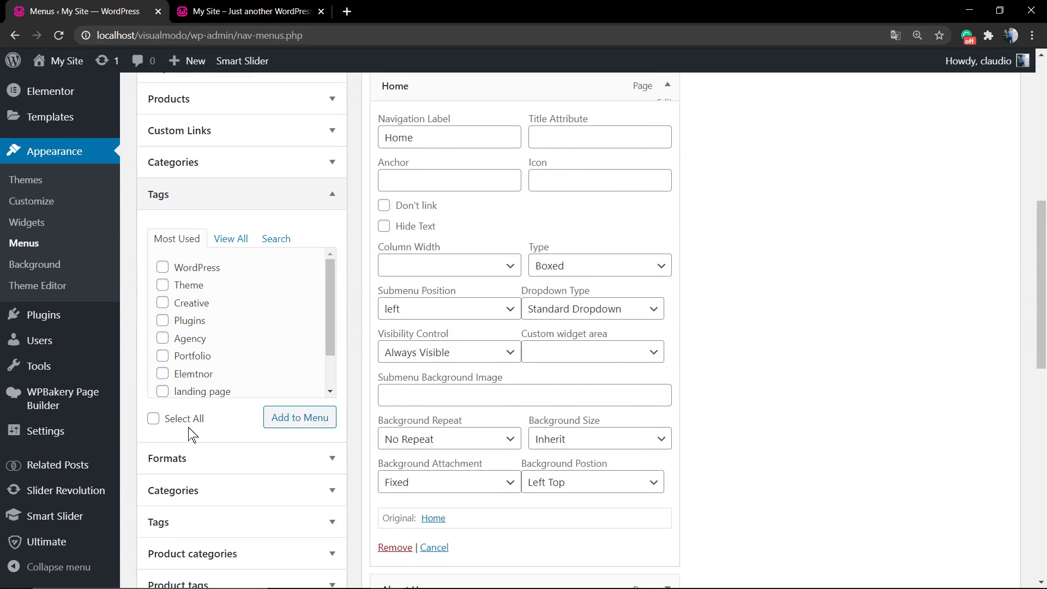
pyautogui.click(220, 463)
pyautogui.scroll(4, 227, 339)
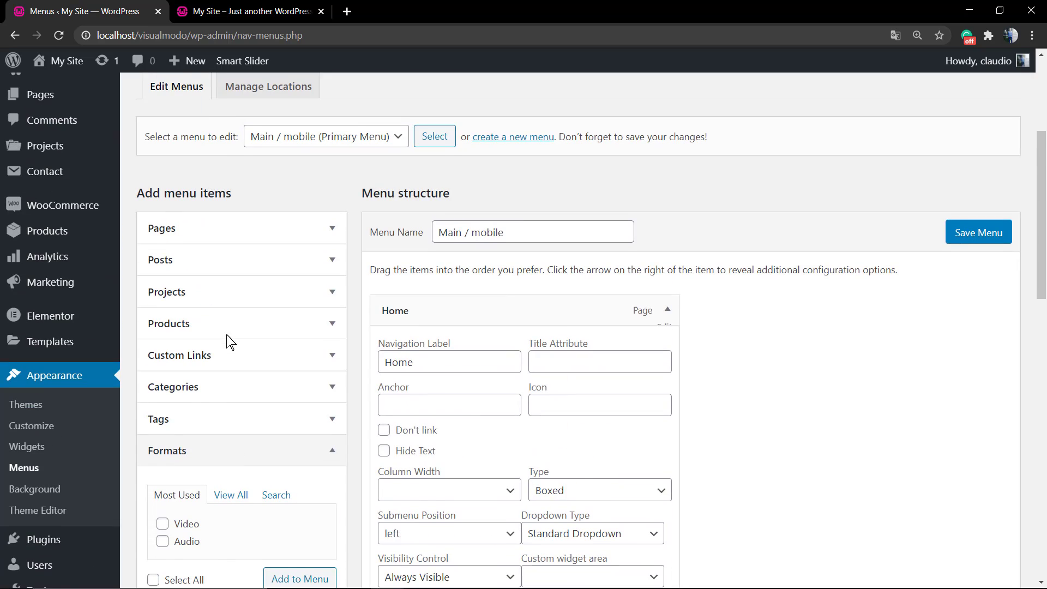
pyautogui.click(224, 457)
pyautogui.scroll(4, 367, 332)
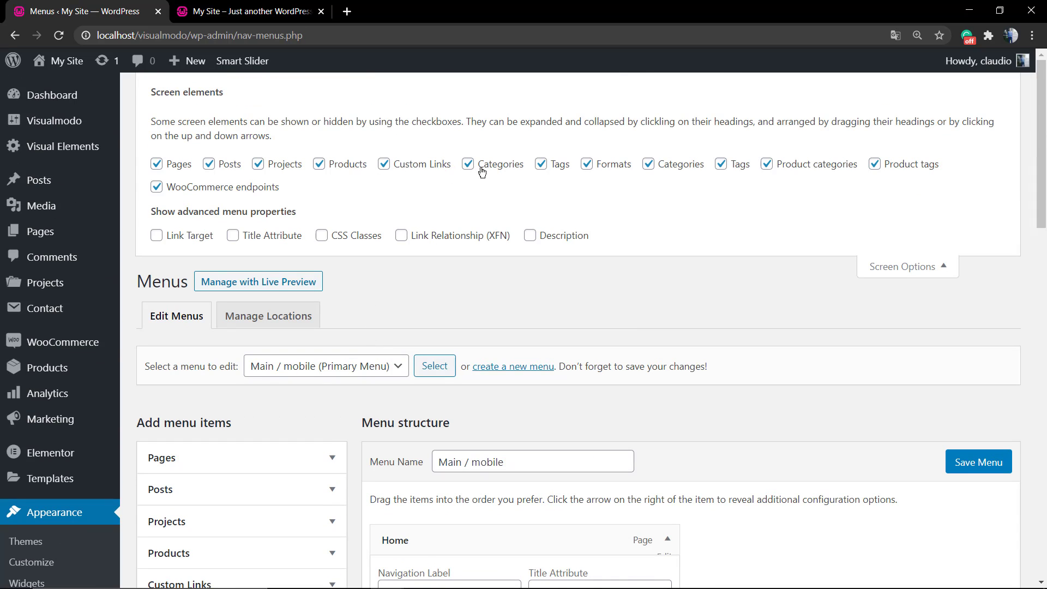
# Hide Tags and Formats again, then expand the Categories and Custom Links boxes
pyautogui.click(564, 165)
pyautogui.click(593, 164)
pyautogui.scroll(-1, 384, 202)
pyautogui.scroll(-5, 309, 243)
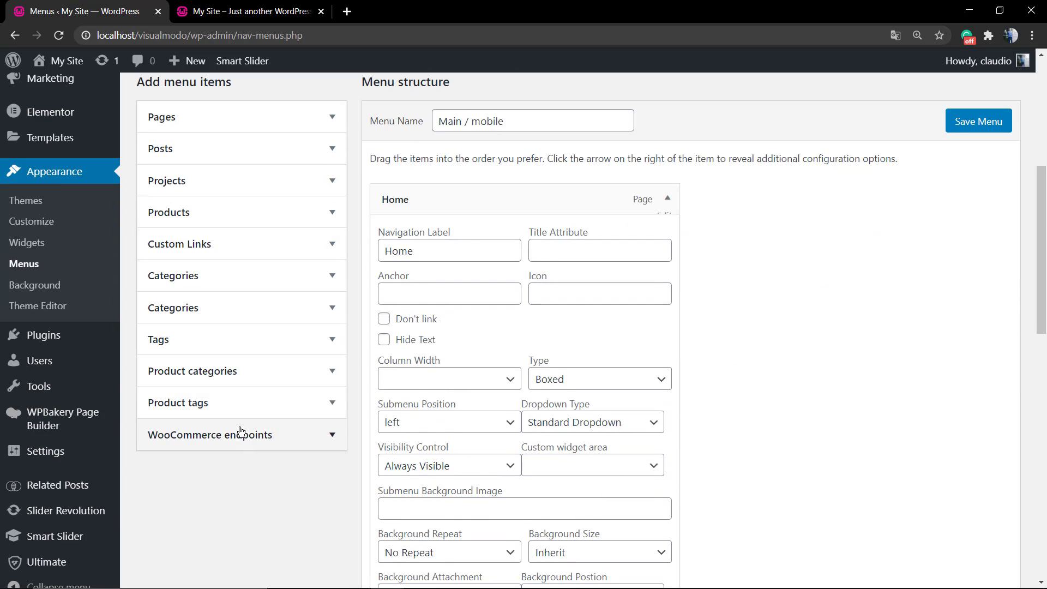
pyautogui.click(231, 273)
pyautogui.click(235, 249)
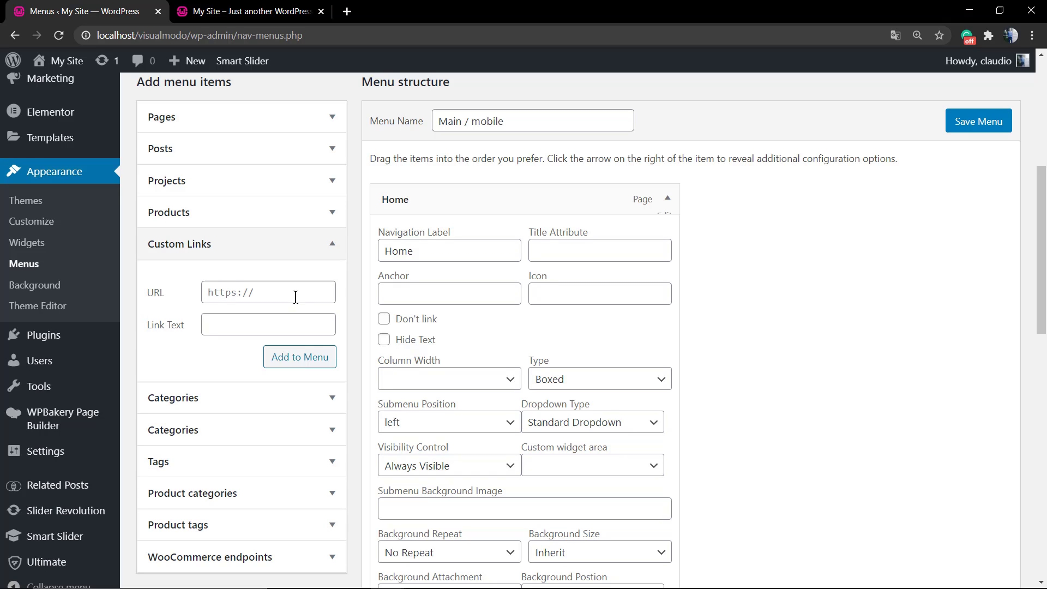
pyautogui.scroll(6, 295, 297)
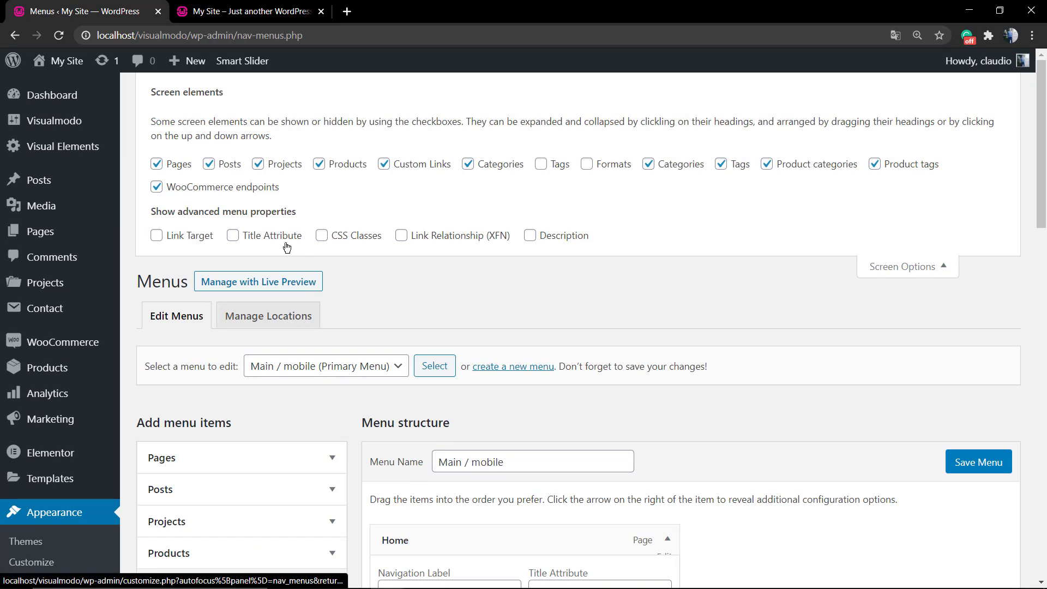
# Enable Title Attribute, Link Target, CSS Classes and Description advanced properties, then close Screen Options
pyautogui.tripleClick(211, 213)
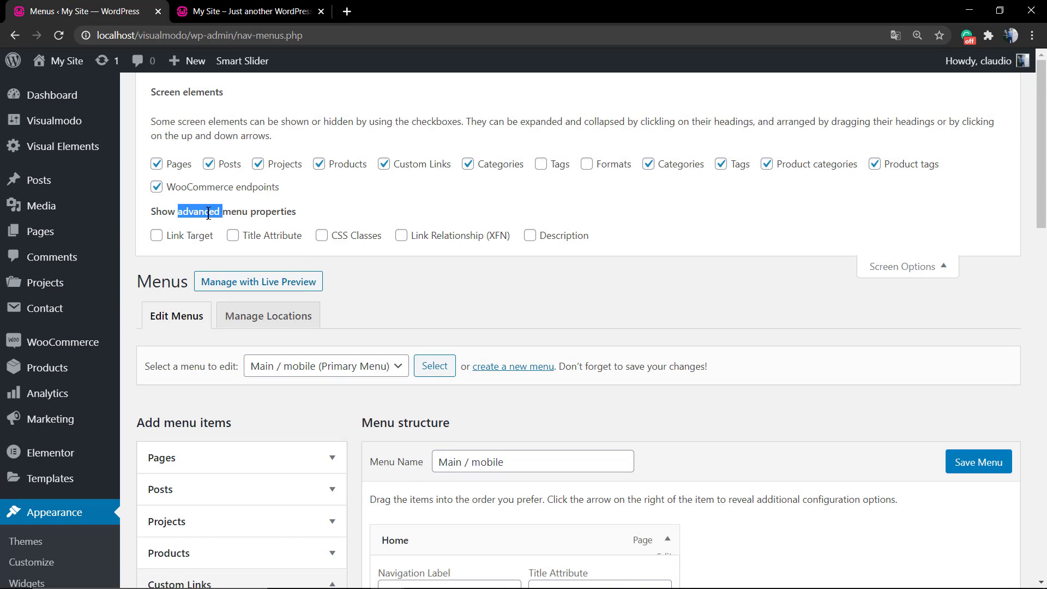
pyautogui.click(182, 208)
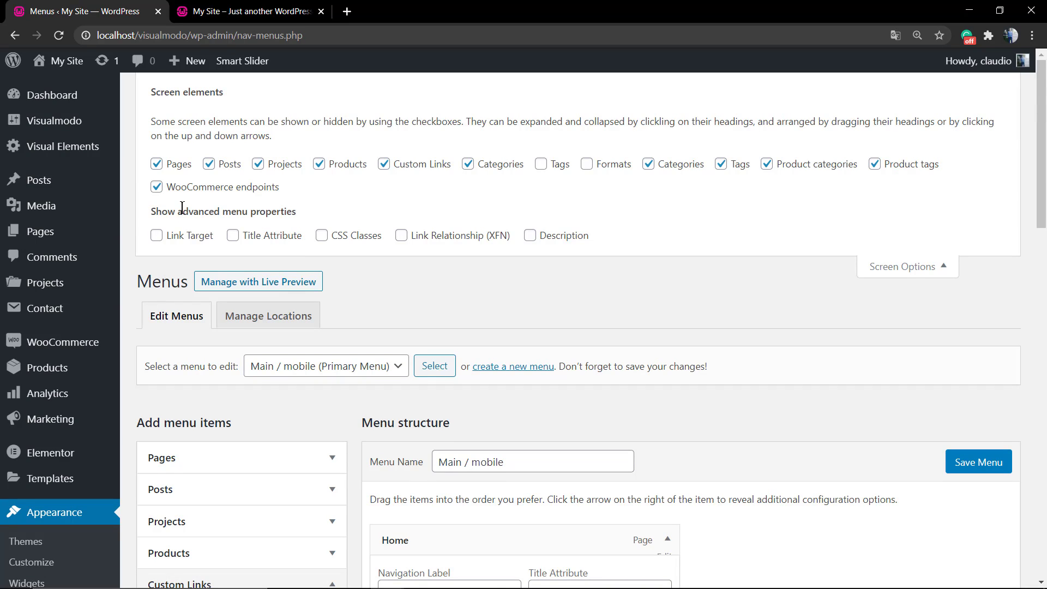
pyautogui.click(260, 237)
pyautogui.click(192, 240)
pyautogui.click(350, 245)
pyautogui.click(539, 244)
pyautogui.click(914, 266)
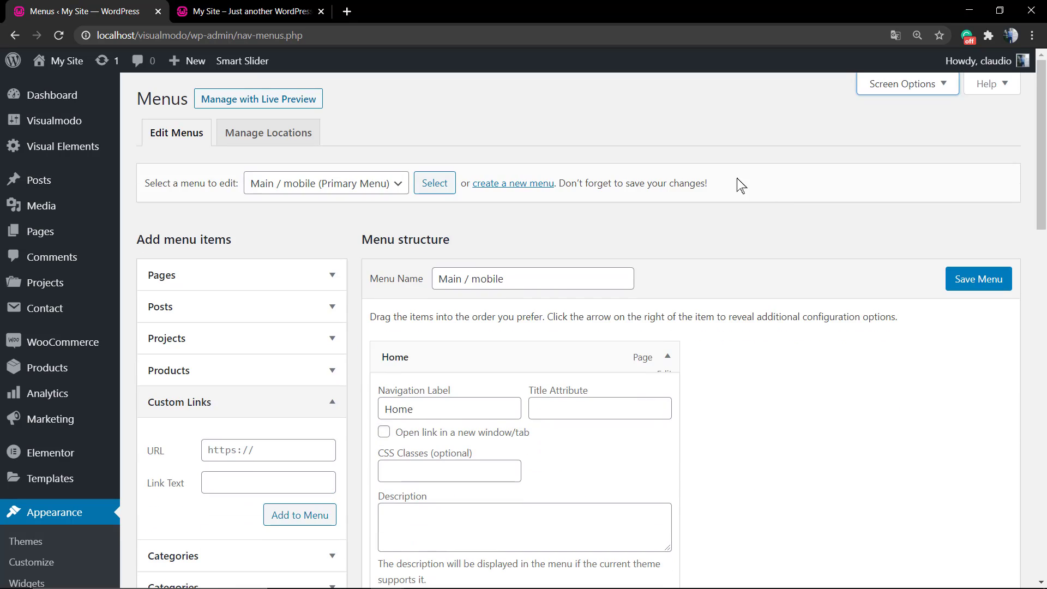
# Expand the Timetable for WordPress sample 2 item and give it the description 'This is a timetable'
pyautogui.scroll(-4, 709, 174)
pyautogui.click(504, 281)
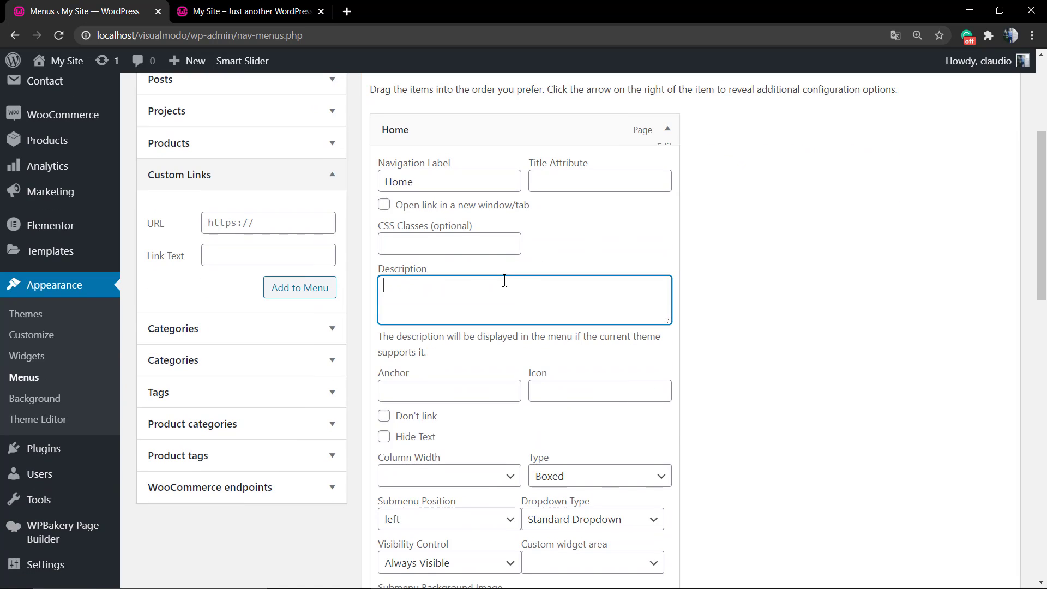
pyautogui.scroll(2, 504, 281)
pyautogui.scroll(-8, 512, 286)
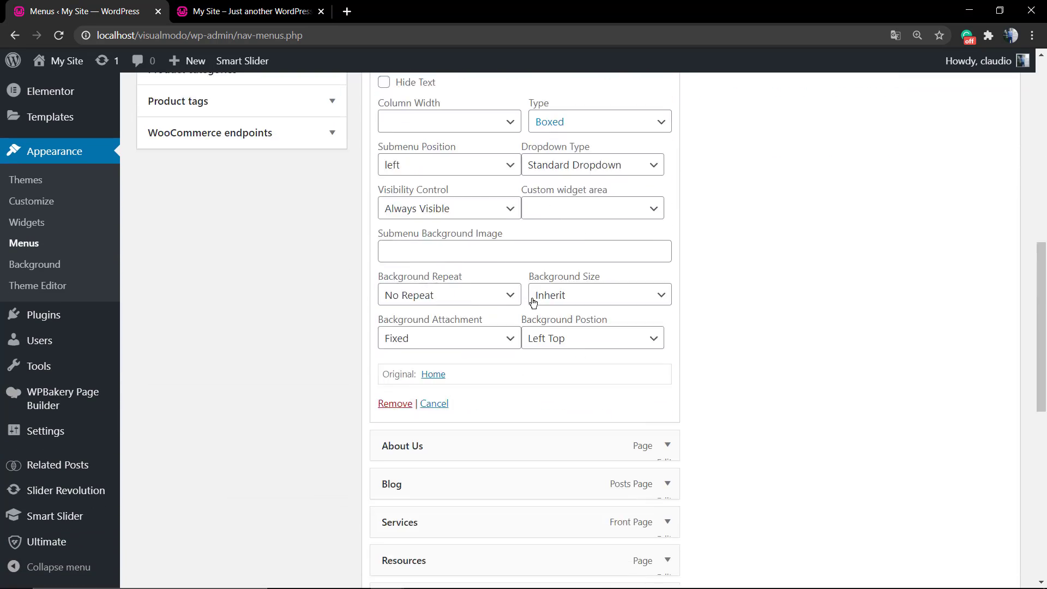
pyautogui.scroll(-8, 532, 301)
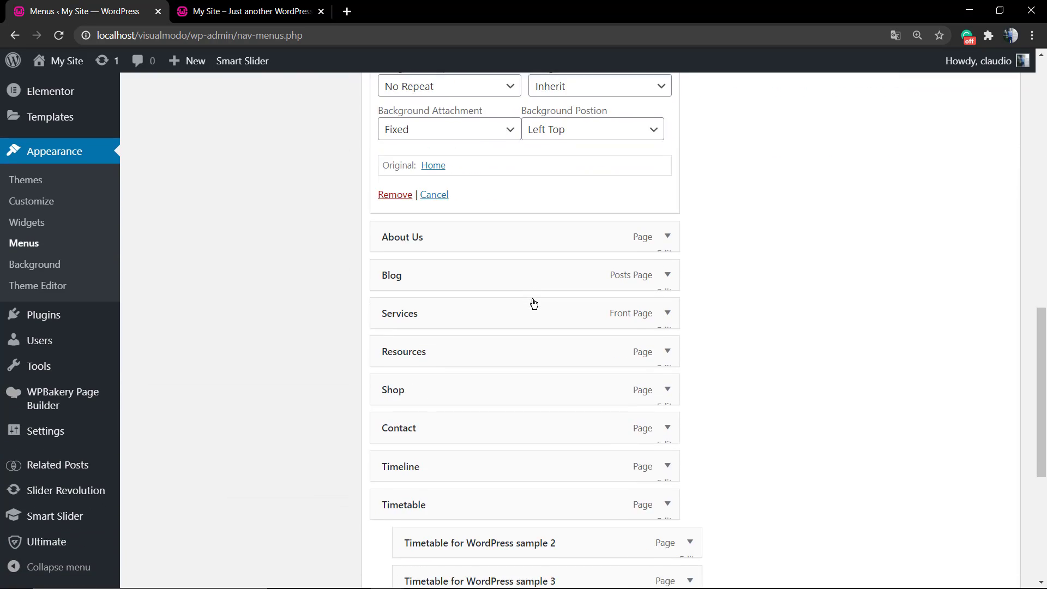
pyautogui.click(688, 310)
pyautogui.scroll(-2, 624, 301)
pyautogui.click(531, 346)
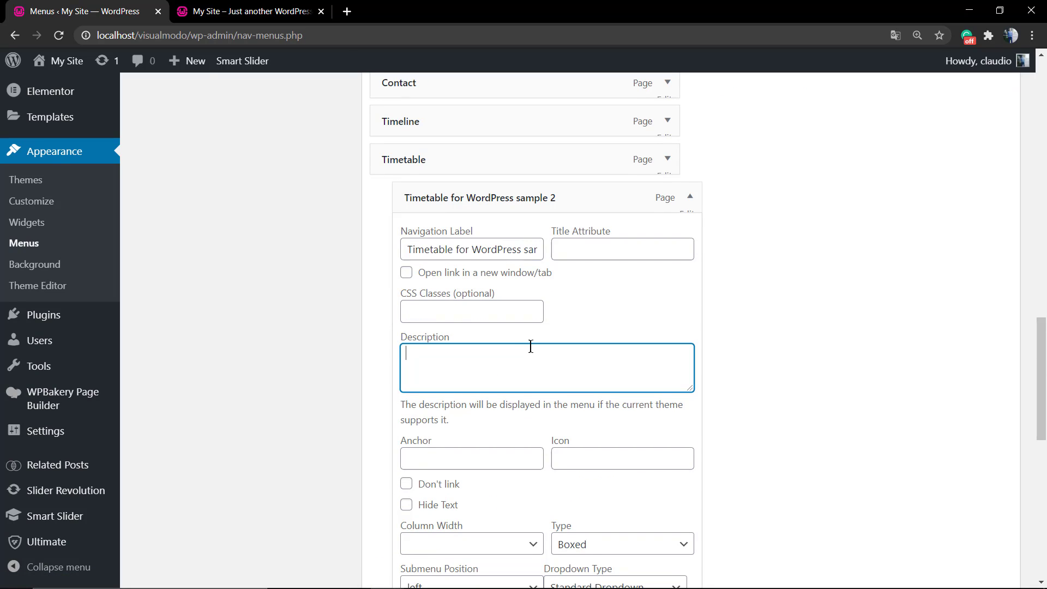
pyautogui.write('This is a timetable plug')
pyautogui.click(467, 315)
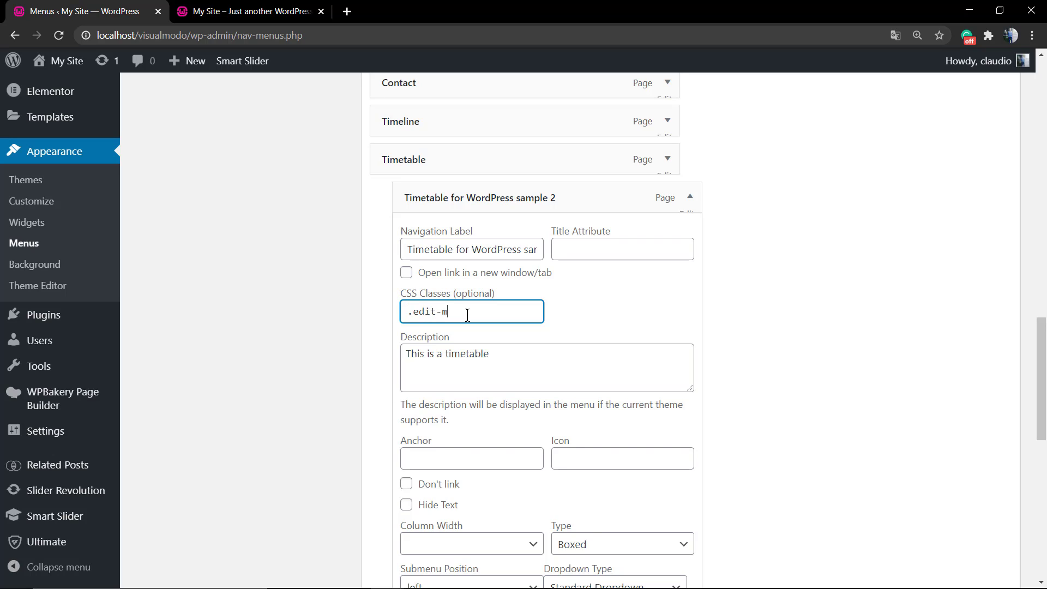
# Finish the .edit-menu CSS class, enter 'Time' as Title Attribute, and save the menu
pyautogui.click(347, 339)
pyautogui.scroll(-2, 561, 269)
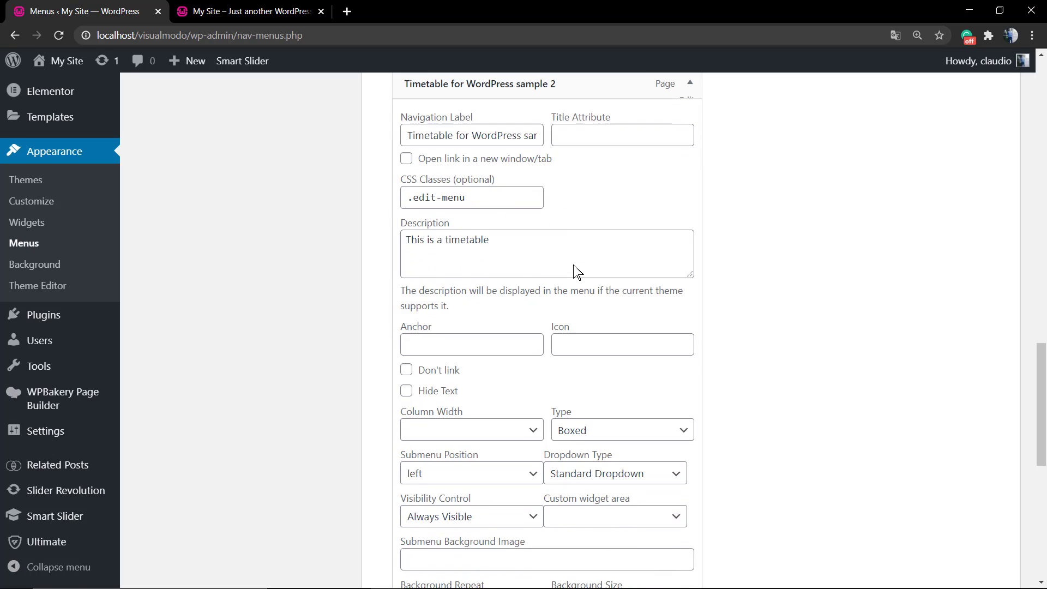
pyautogui.scroll(2, 575, 271)
pyautogui.click(587, 248)
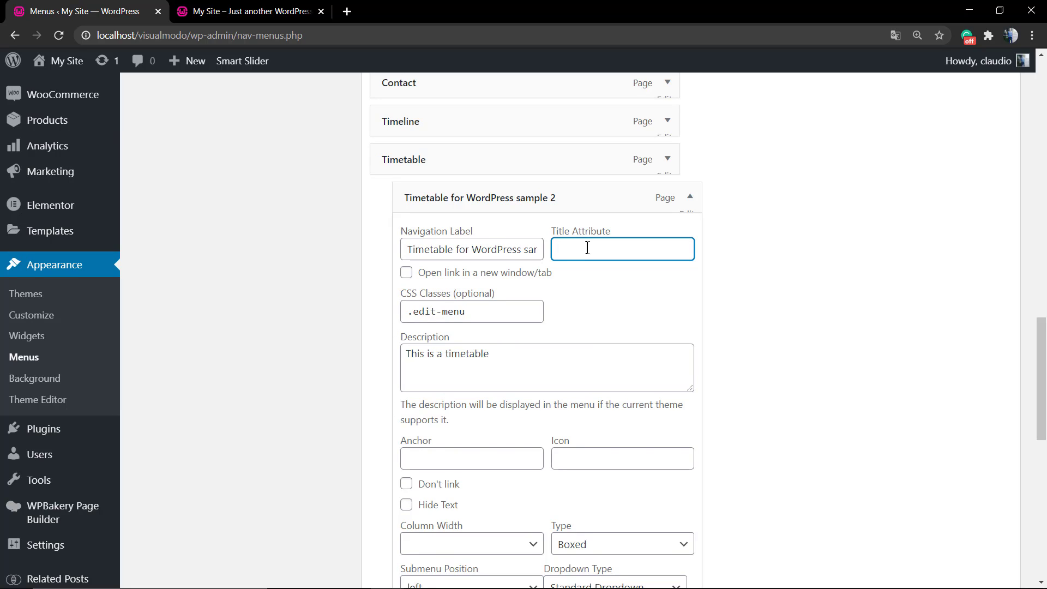
pyautogui.write('Timetable Page')
pyautogui.scroll(-10, 661, 311)
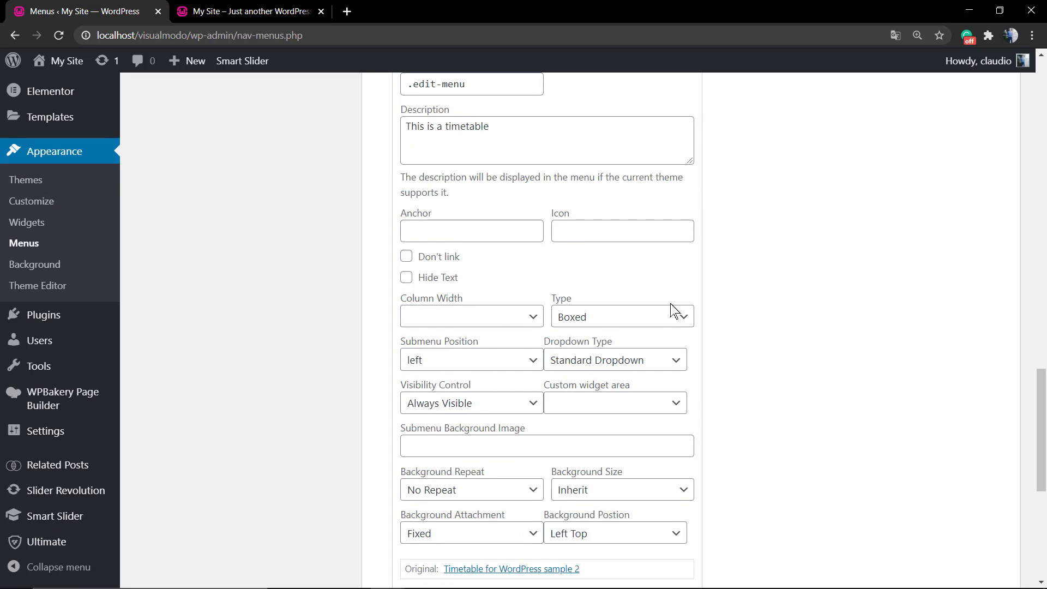
pyautogui.click(957, 504)
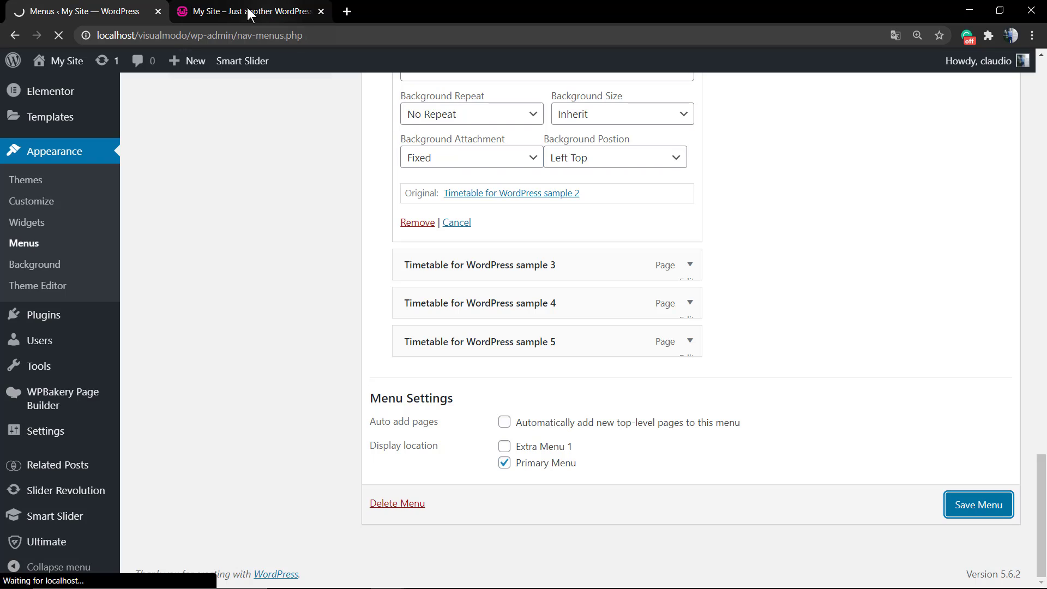
# Reload the live site to check the Timetable dropdown, then reopen Screen Options on Menus
pyautogui.click(217, 10)
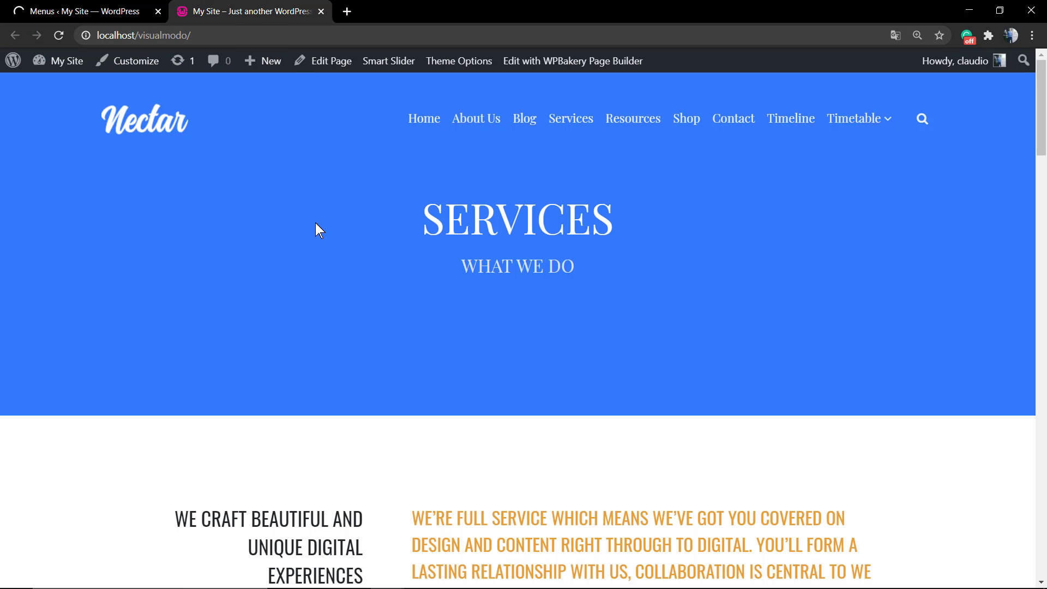
pyautogui.press('F5')
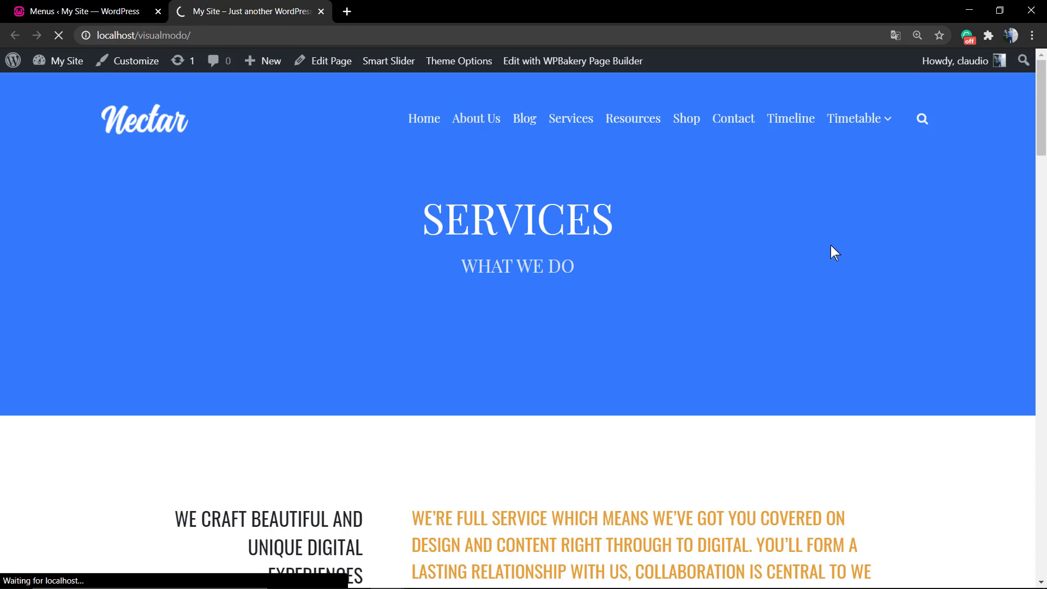
pyautogui.moveTo(842, 126)
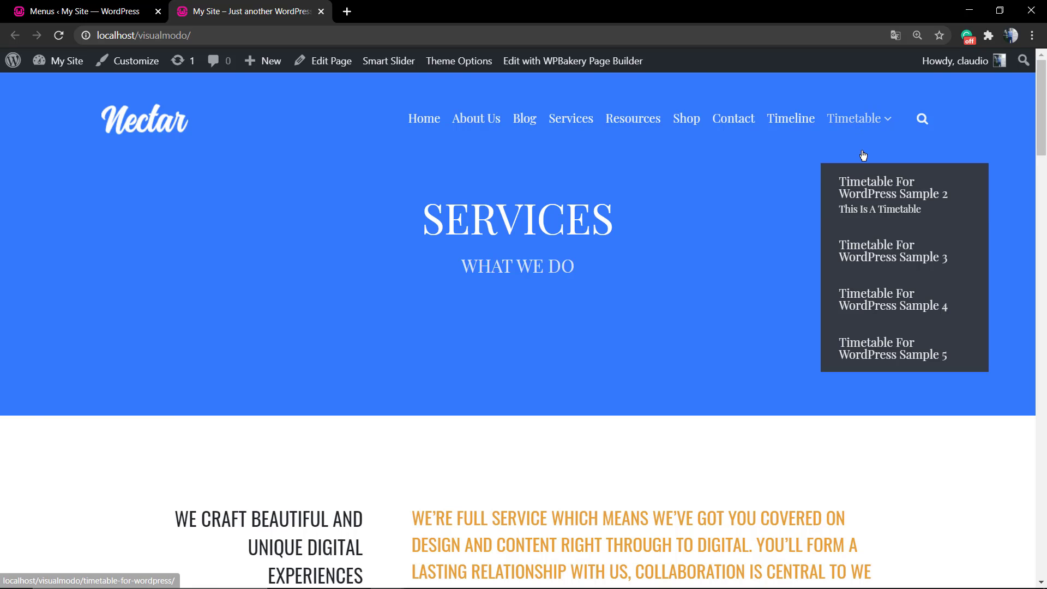
pyautogui.click(146, 8)
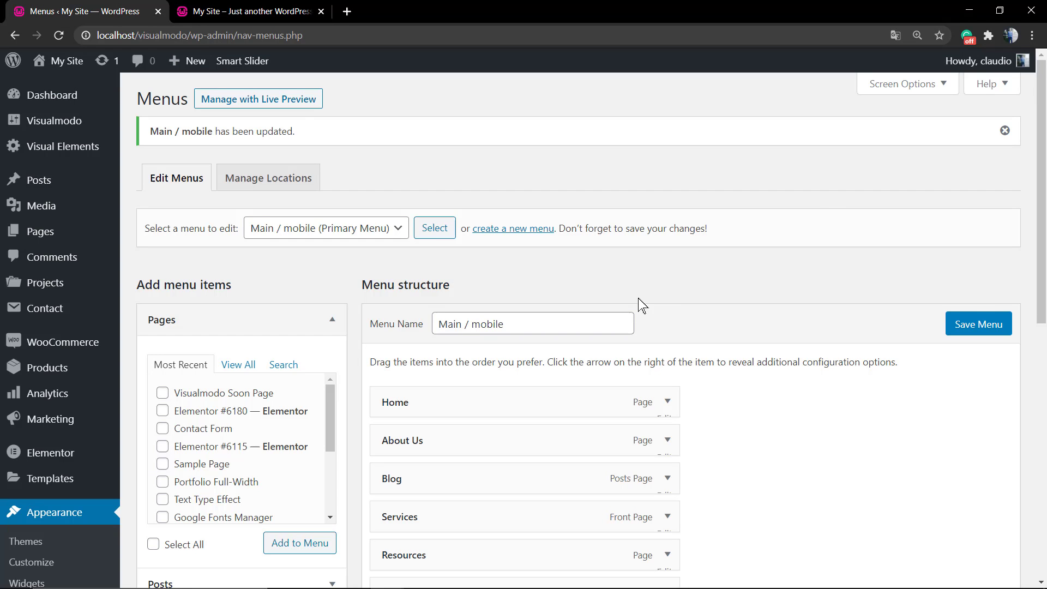
pyautogui.click(933, 87)
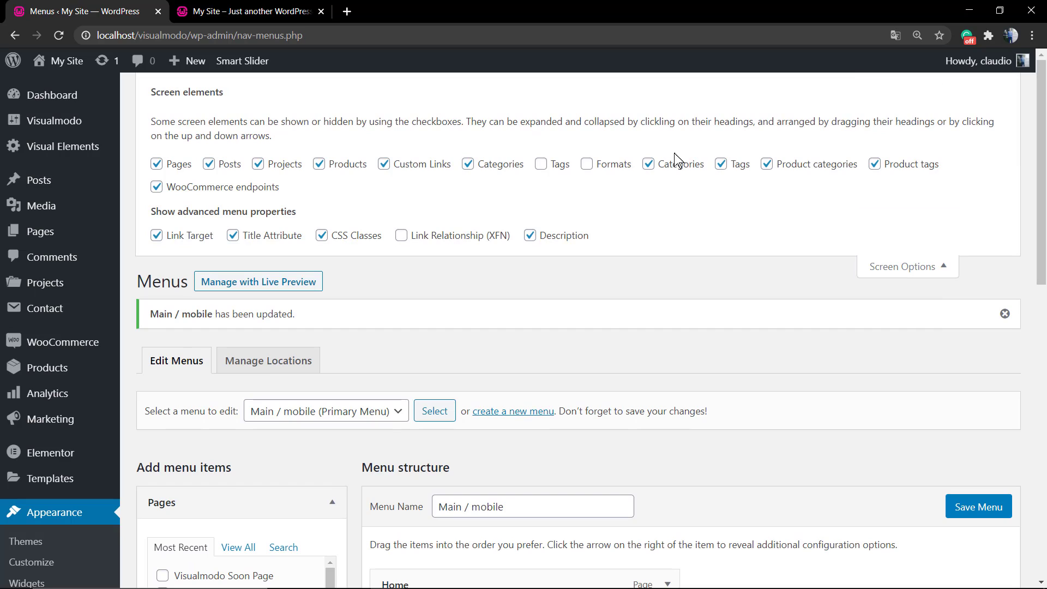